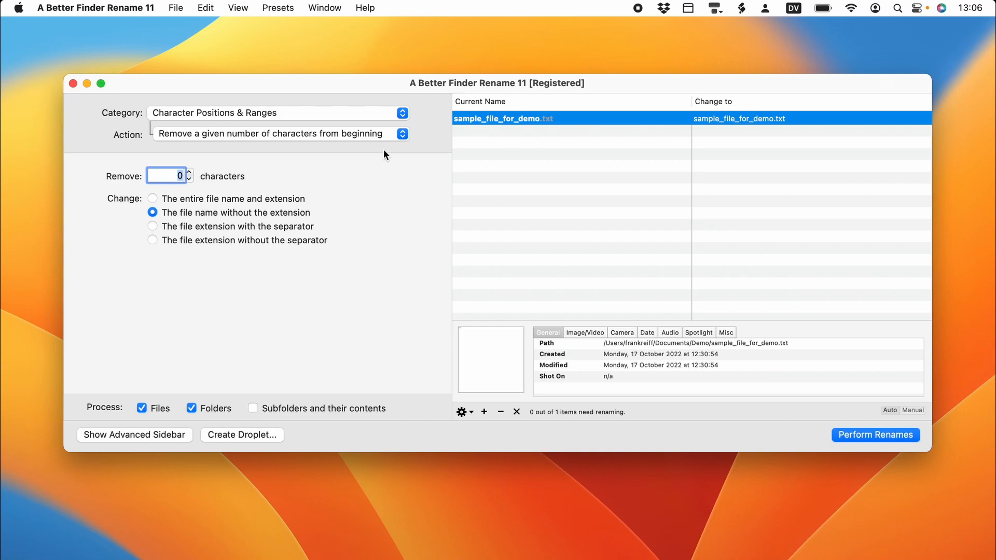
# Keep the action that removes characters from the beginning of the file name, enter 6 characters and raise the count to 9.
pyautogui.click(379, 136)
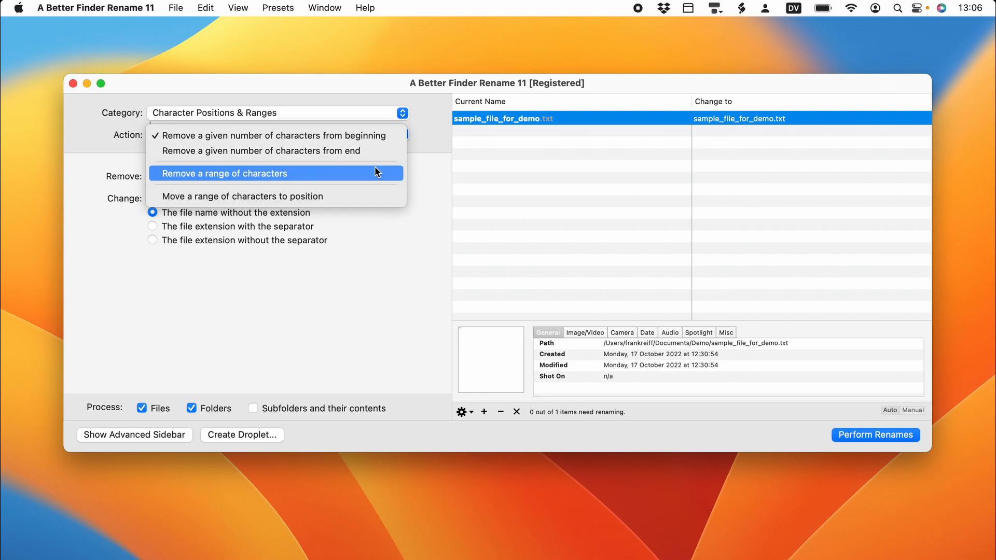
pyautogui.click(374, 138)
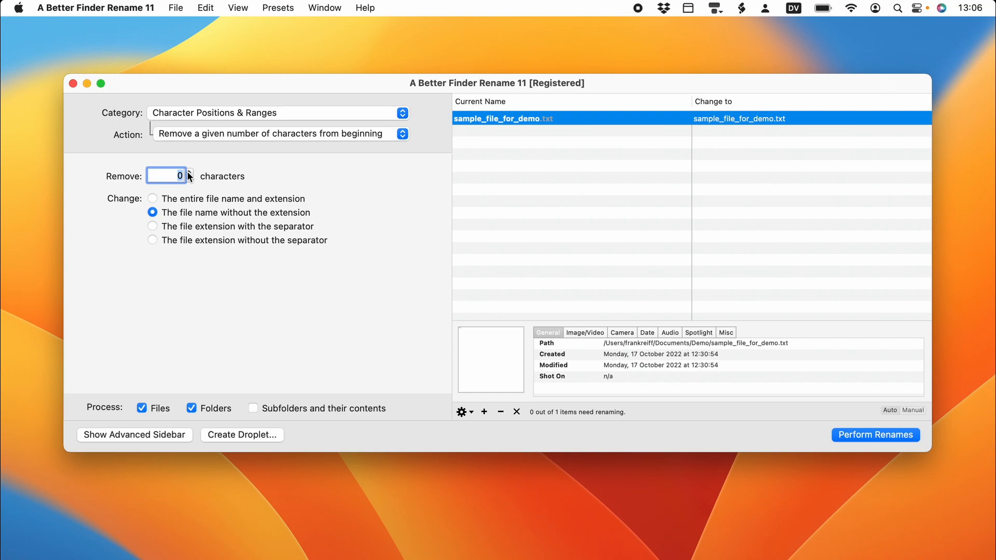
pyautogui.write('6')
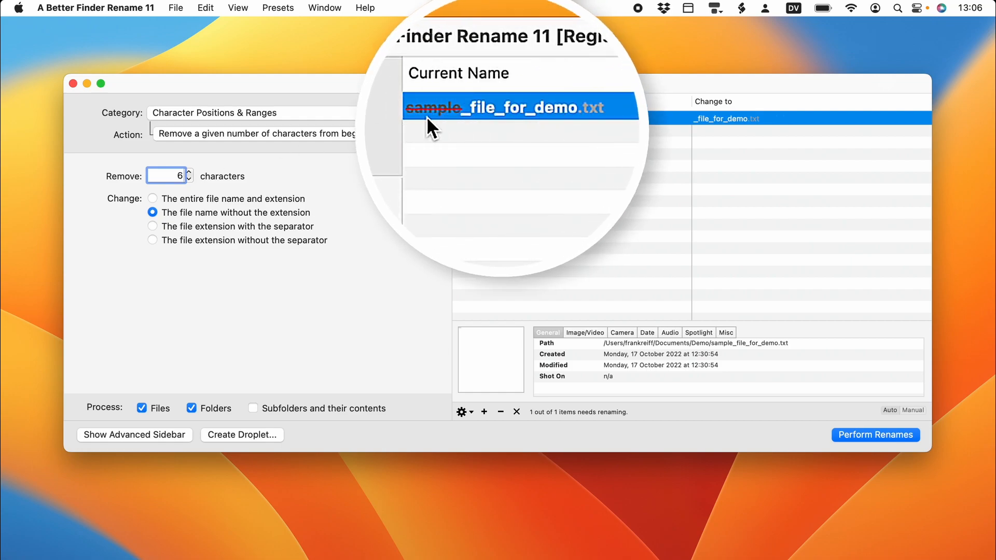
pyautogui.click(189, 171)
pyautogui.click(189, 171)
pyautogui.click(189, 172)
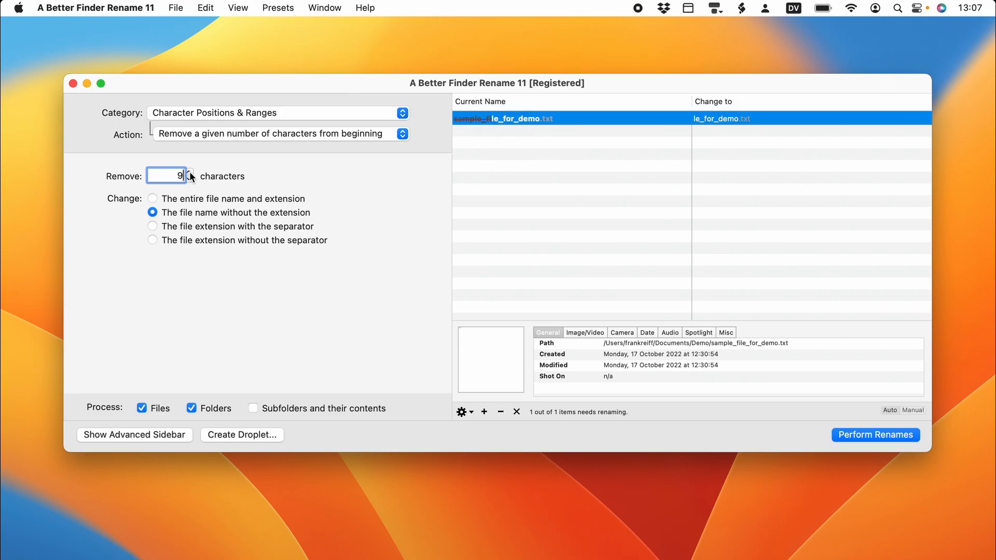
# Switch the action to removing characters from the end of the file name and set the count to 5.
pyautogui.click(229, 135)
pyautogui.click(236, 150)
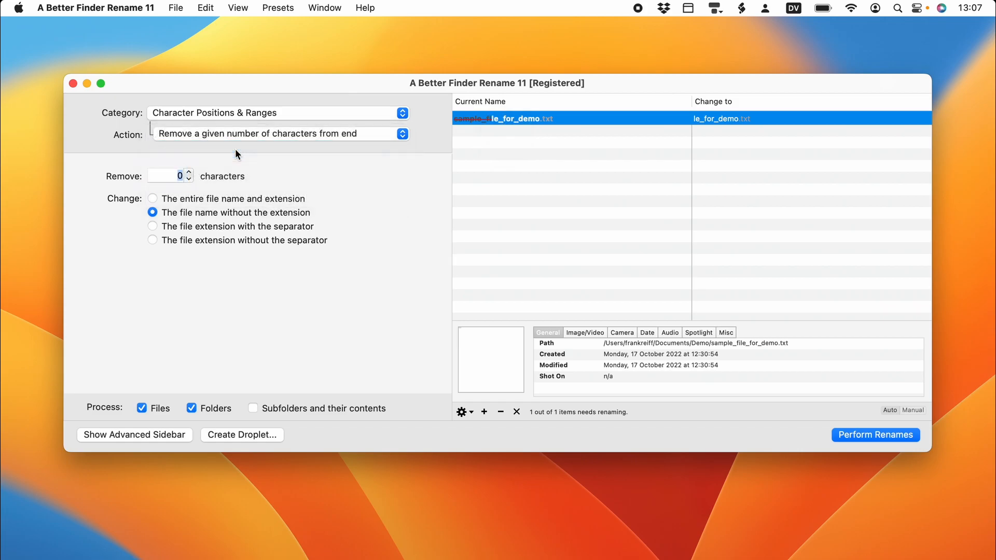
pyautogui.click(189, 173)
pyautogui.click(189, 173)
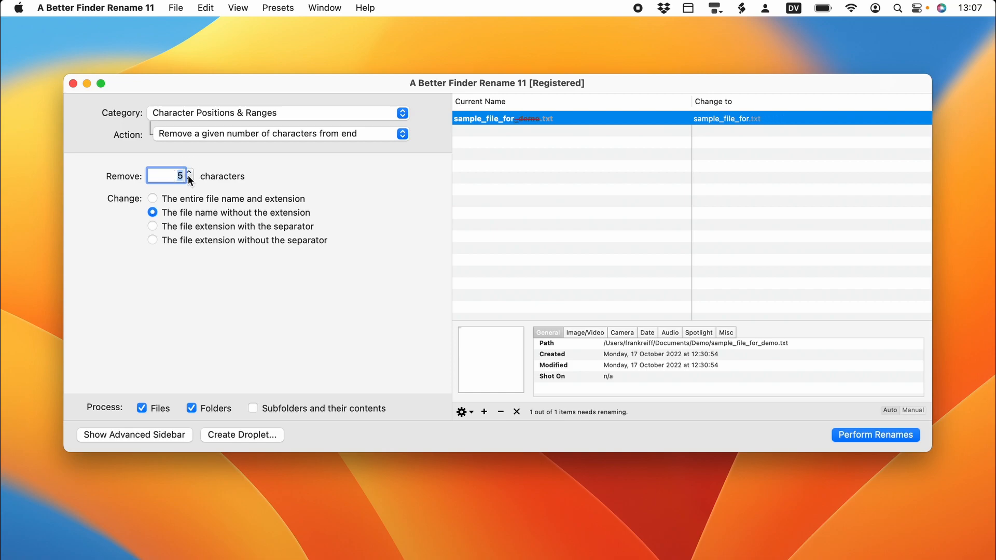
# Switch the action to removing a range of characters, starting at text position 4 from the end.
pyautogui.click(214, 134)
pyautogui.click(221, 158)
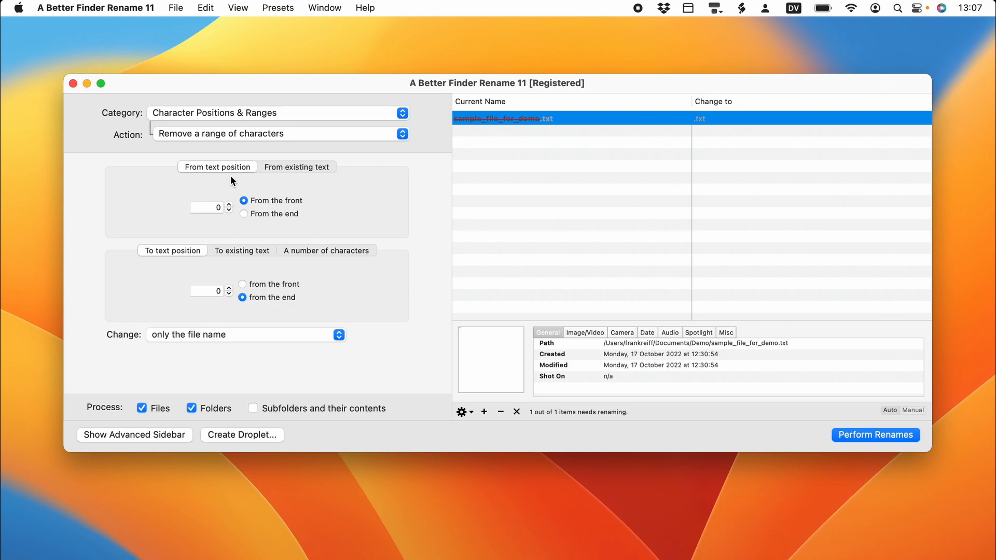
pyautogui.click(228, 205)
pyautogui.click(229, 205)
pyautogui.click(229, 205)
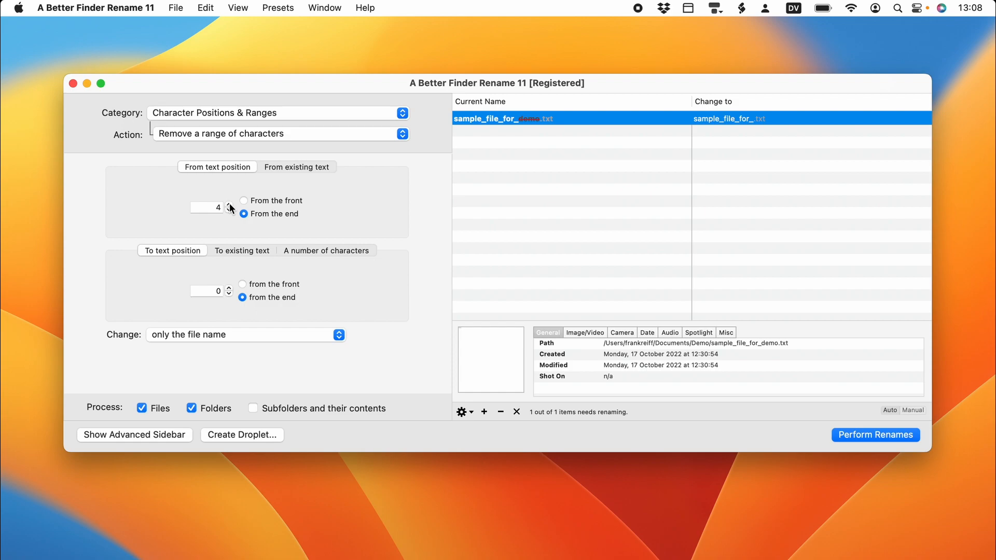
# Make the removal range start from existing text, at the beginning of the 1st "file".
pyautogui.click(287, 166)
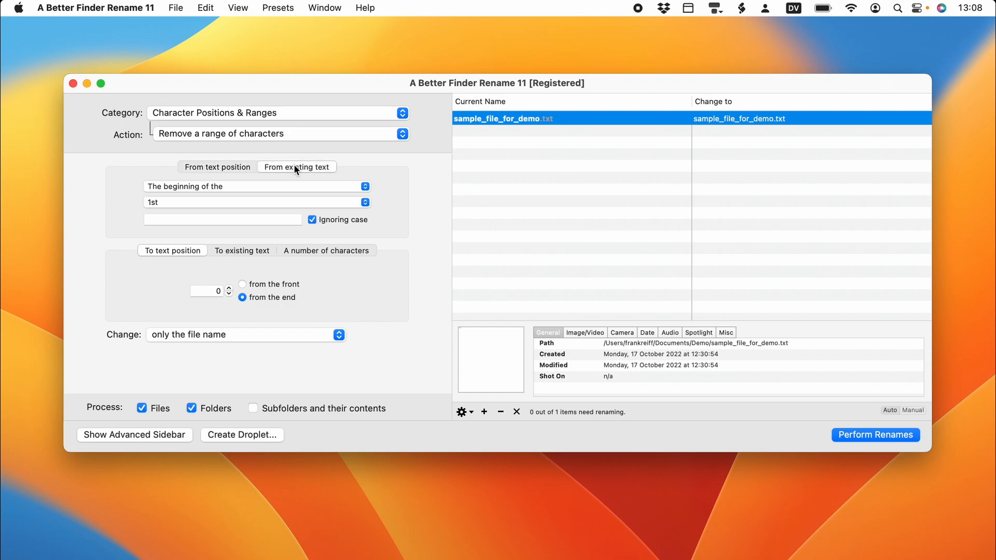
pyautogui.click(264, 221)
pyautogui.write('file')
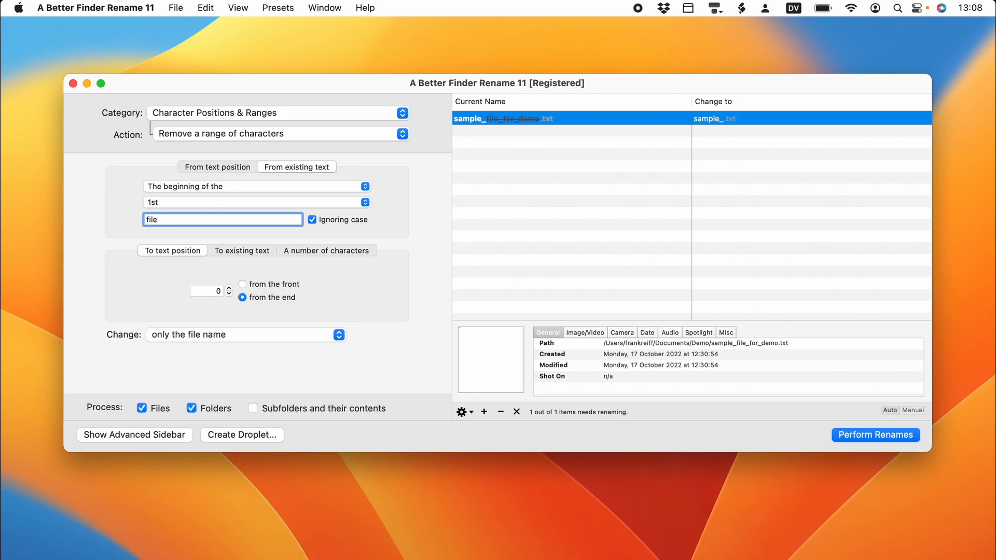
# Replace the range's start text with "_" and try its 2nd occurrence before settling on the last one.
pyautogui.press('BackSpace')
pyautogui.press('BackSpace')
pyautogui.press('BackSpace')
pyautogui.press('BackSpace')
pyautogui.write('_')
pyautogui.click(255, 201)
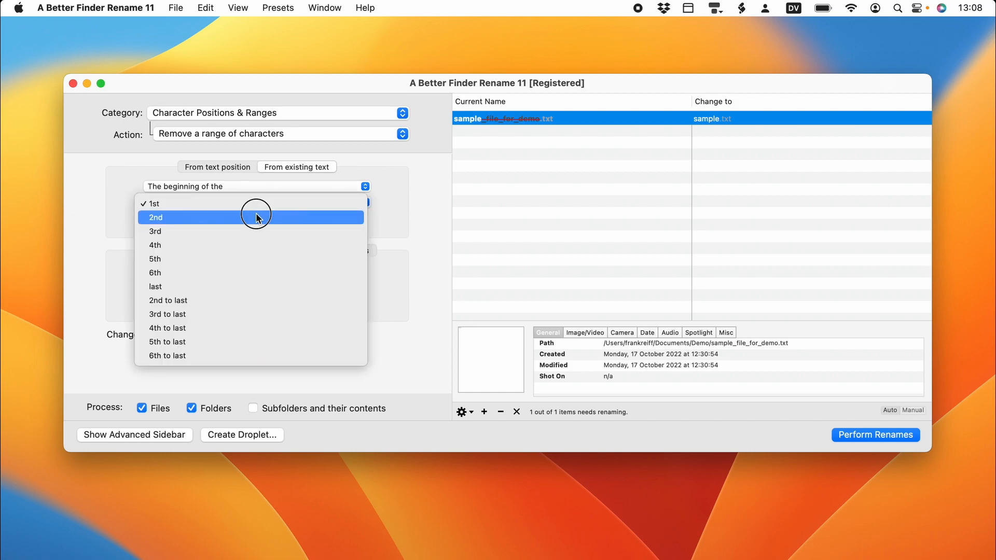
pyautogui.click(257, 214)
pyautogui.click(238, 202)
pyautogui.click(240, 272)
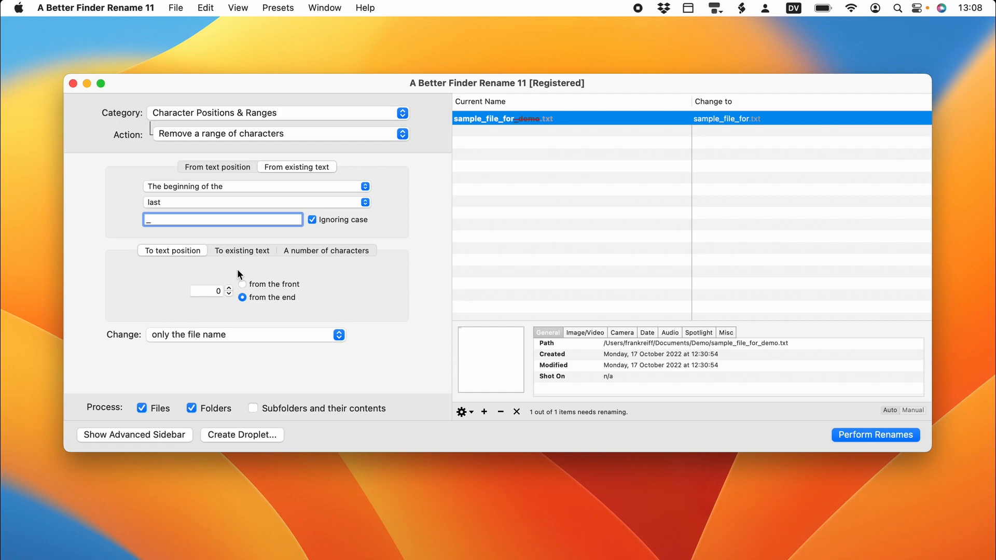
# Try starting the range at the end of the underscore, and set the occurrence to 1st.
pyautogui.click(235, 186)
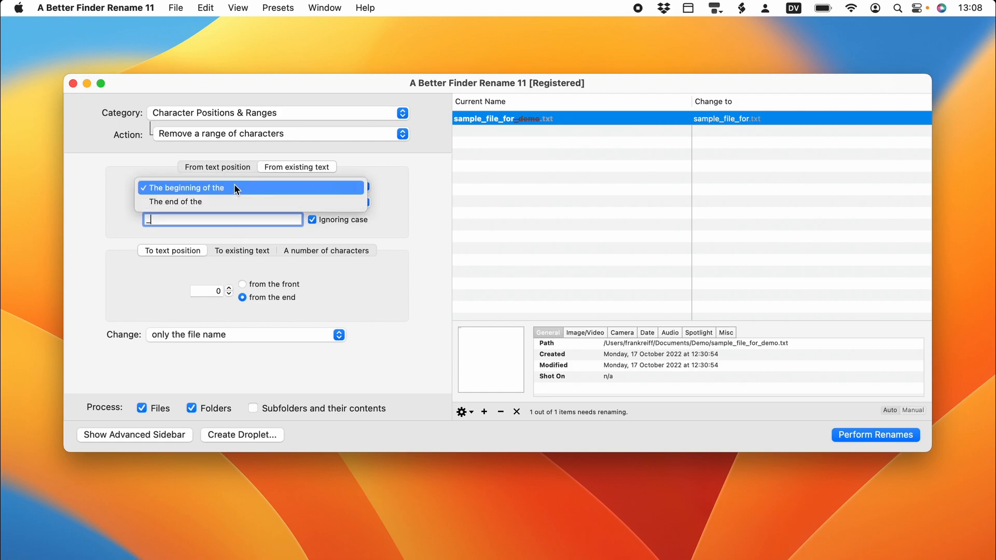
pyautogui.click(236, 201)
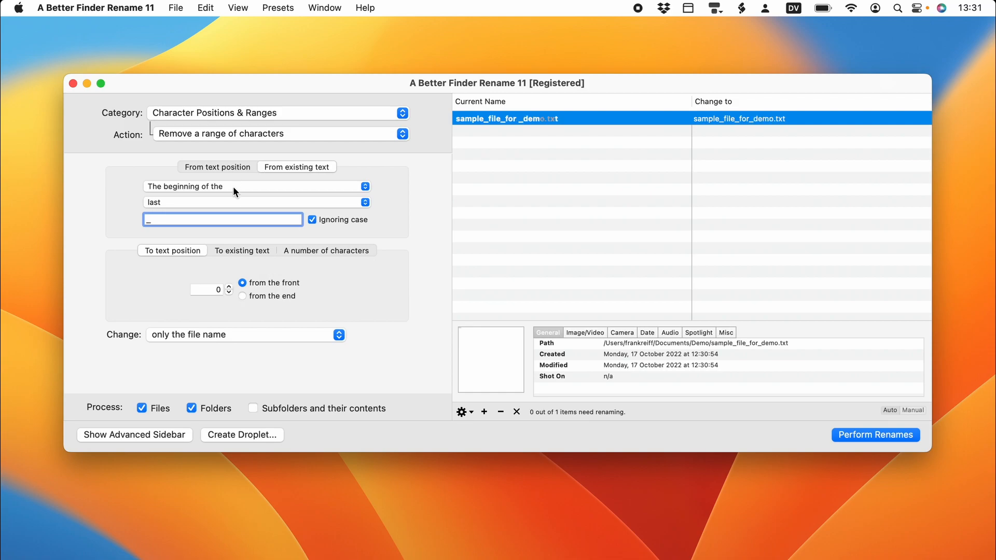
pyautogui.click(233, 202)
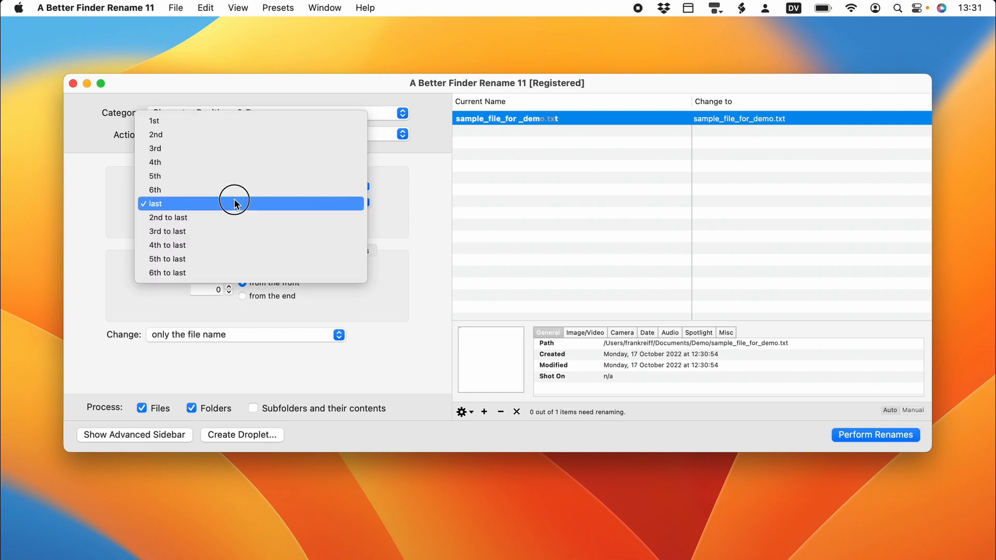
pyautogui.click(231, 122)
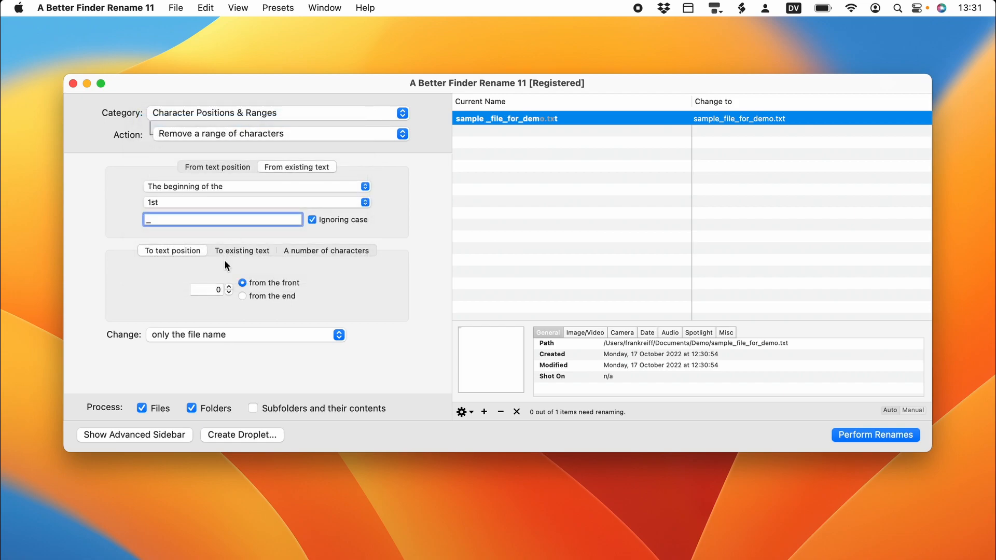
# Enter a text position for the end of the removal range and count it from the end of the name.
pyautogui.click(220, 289)
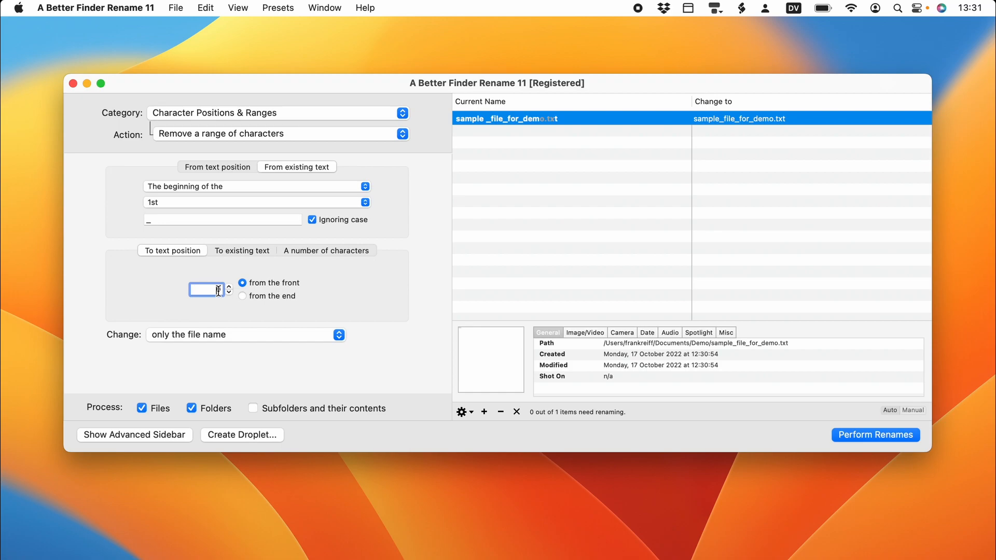
pyautogui.write('40')
pyautogui.press('BackSpace')
pyautogui.click(255, 296)
# Make the removal range stop at existing text, at the end of the 2nd "_".
pyautogui.click(235, 248)
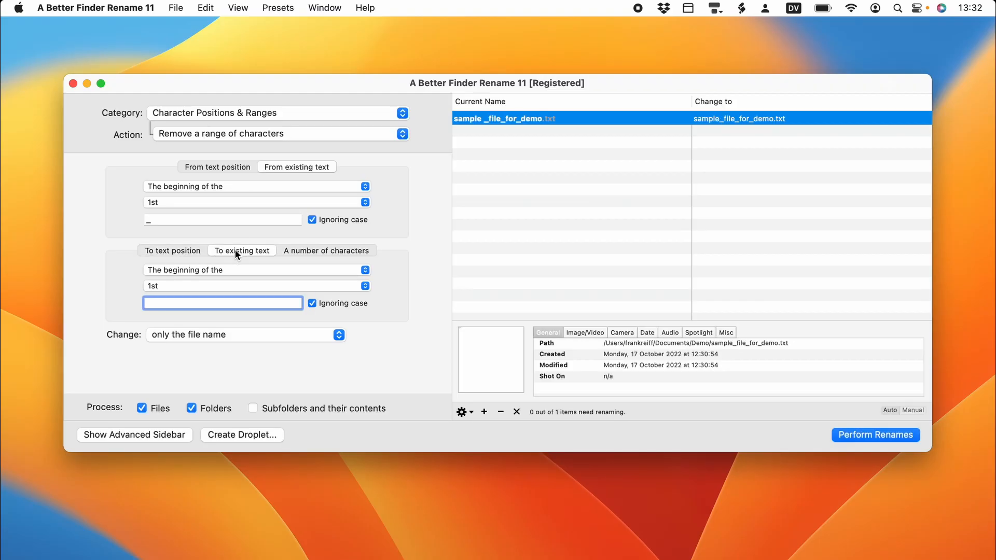
pyautogui.write('_')
pyautogui.click(203, 270)
pyautogui.click(205, 285)
pyautogui.click(206, 286)
pyautogui.click(207, 301)
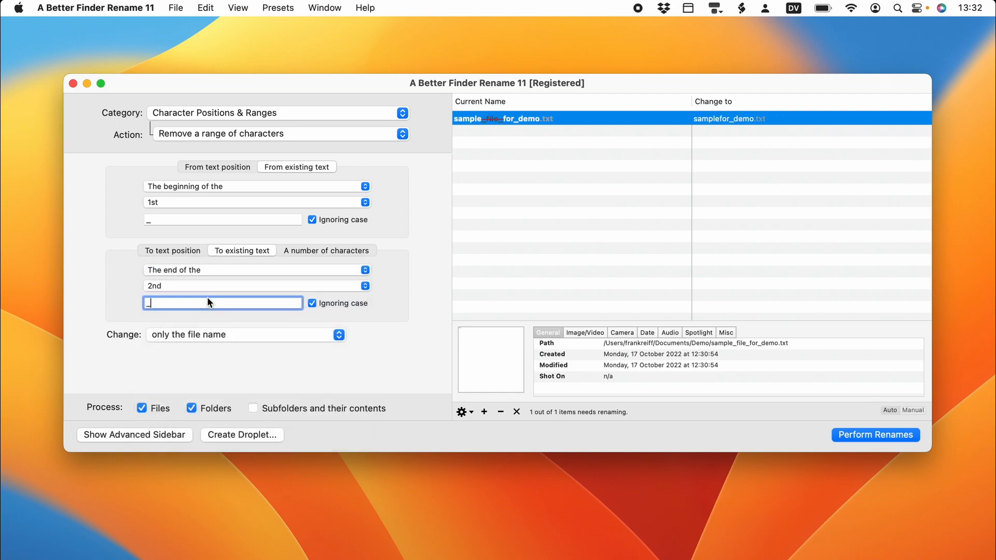
# Define the removal range's extent by a number of characters, removing the next 4.
pyautogui.click(299, 251)
pyautogui.click(299, 287)
pyautogui.click(299, 287)
pyautogui.click(299, 287)
pyautogui.click(299, 287)
# Switch the action to moving a range of characters to a position, starting at the beginning of the 1st "_".
pyautogui.click(353, 137)
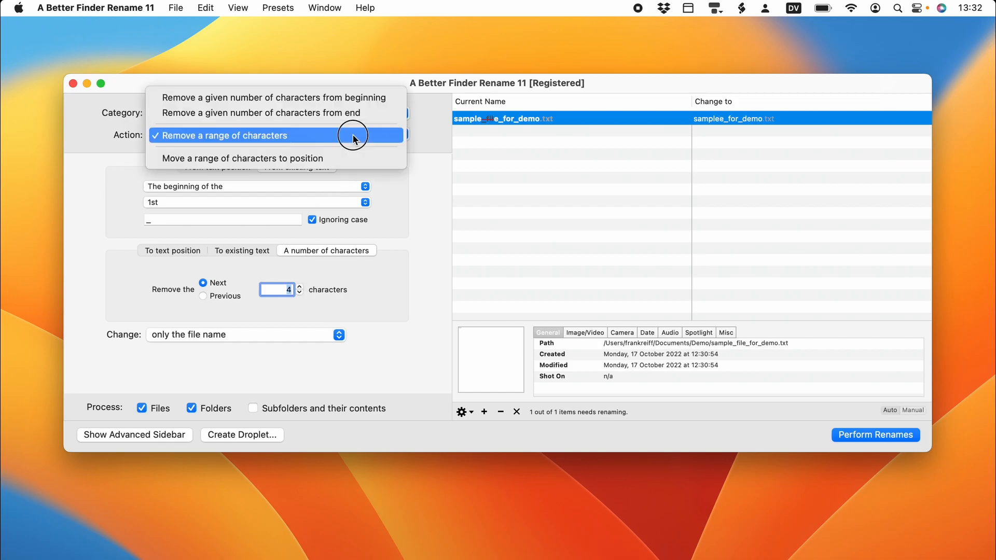
pyautogui.click(355, 158)
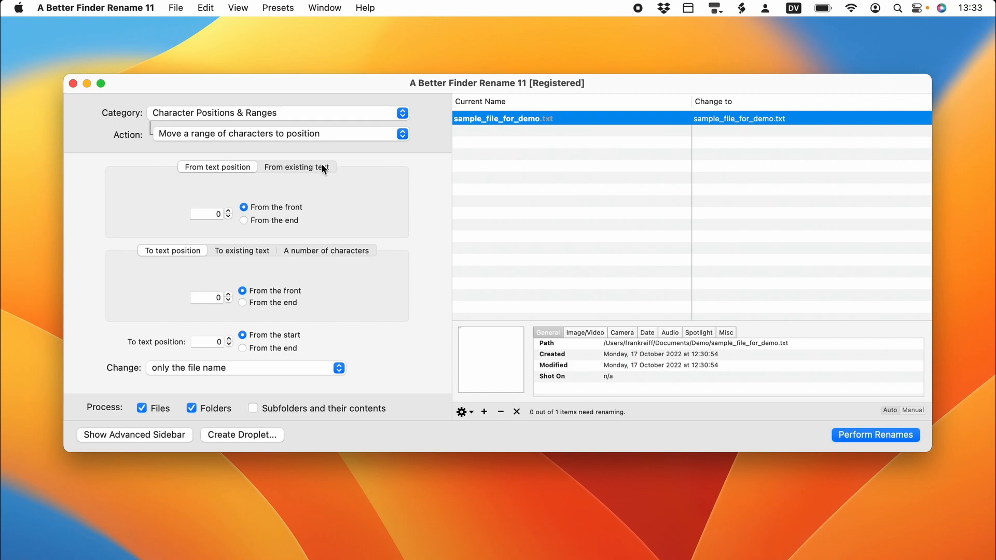
pyautogui.click(314, 169)
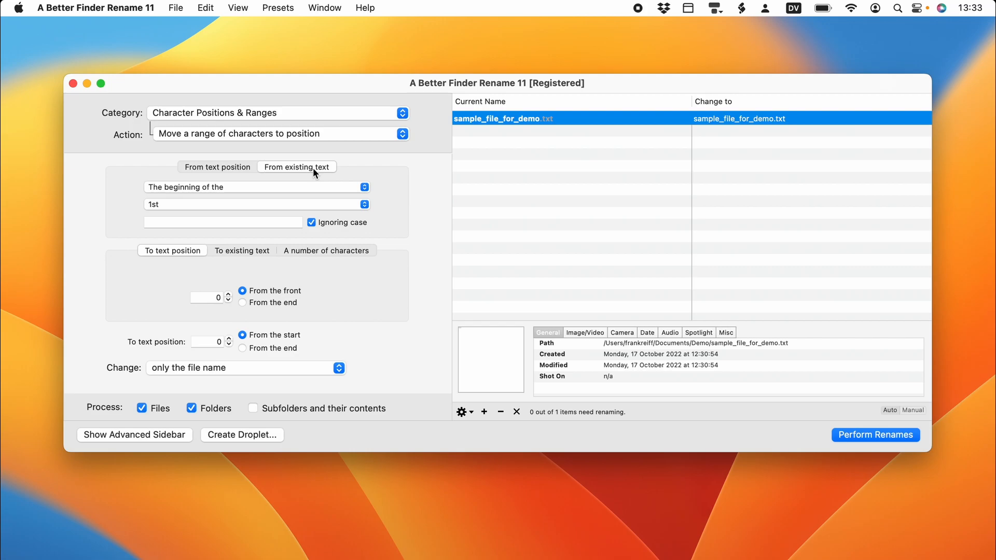
pyautogui.click(267, 222)
pyautogui.write('_')
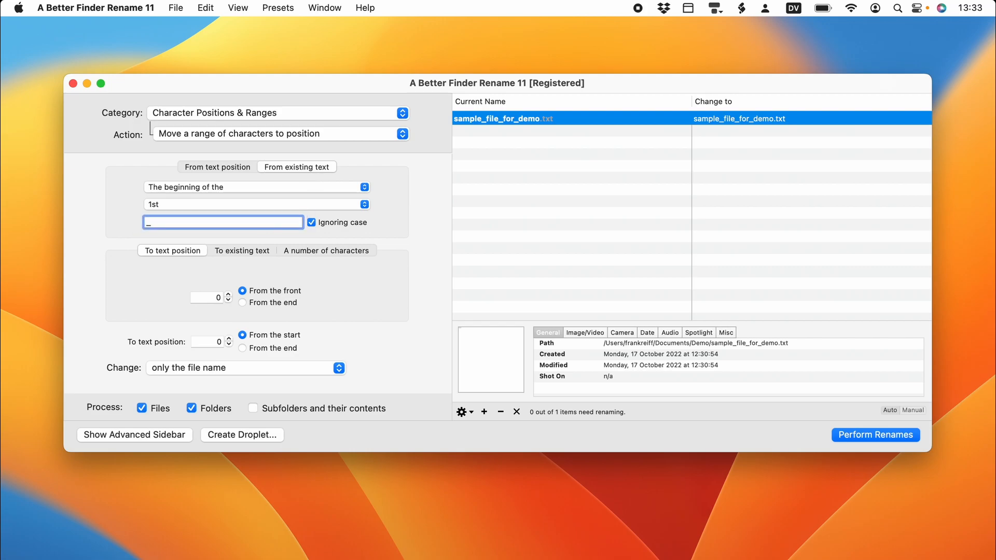
# Make the range being moved stop at existing text, at the end of the 2nd "_".
pyautogui.click(225, 250)
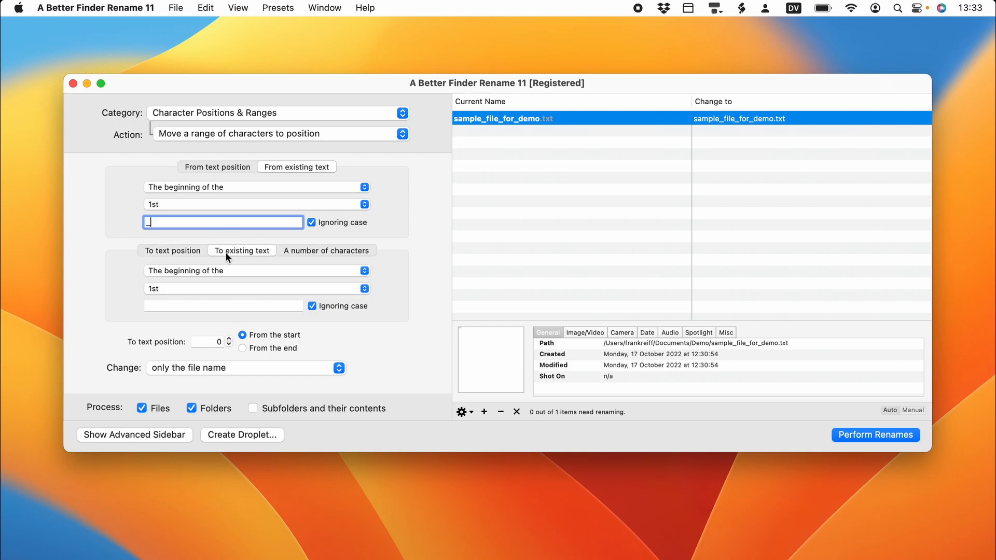
pyautogui.click(229, 269)
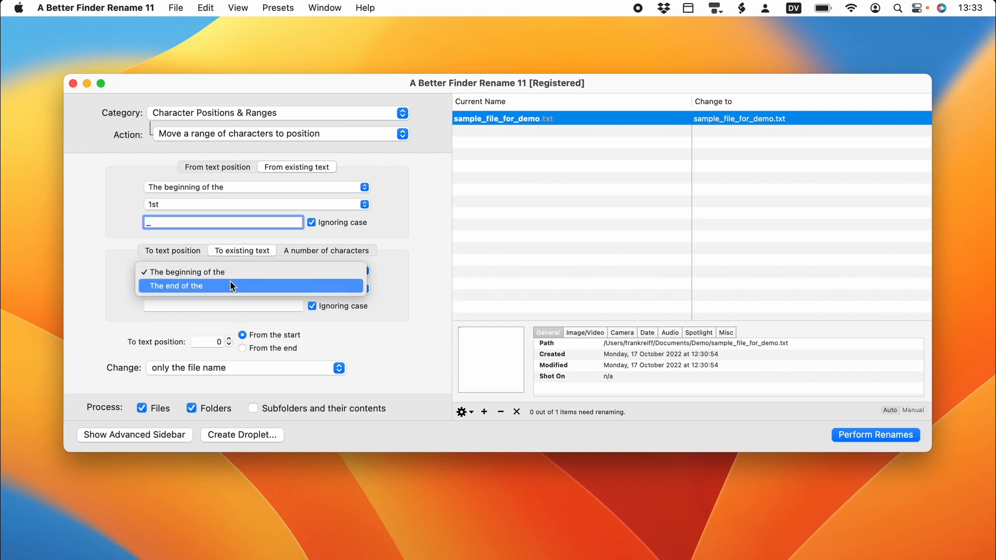
pyautogui.click(230, 286)
pyautogui.click(231, 288)
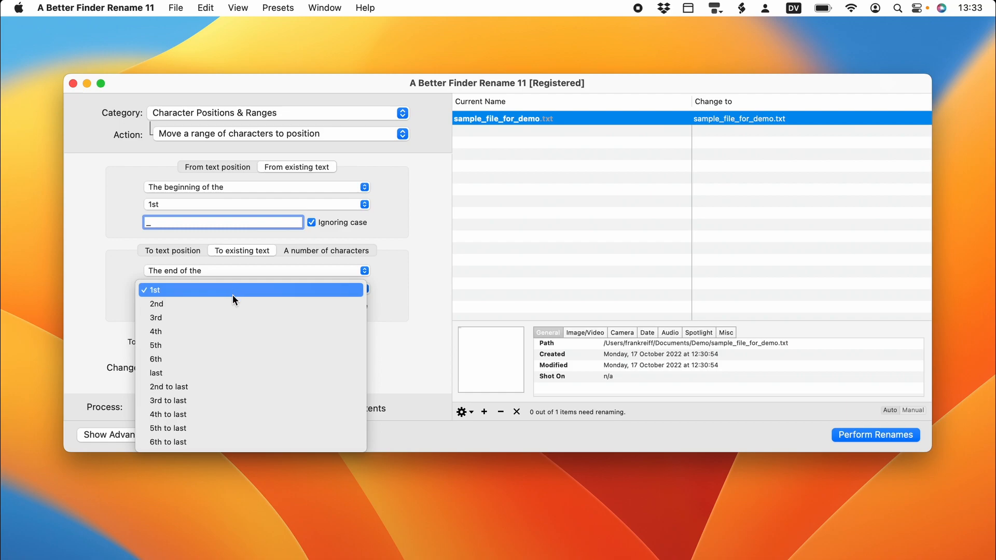
pyautogui.click(233, 303)
pyautogui.click(235, 306)
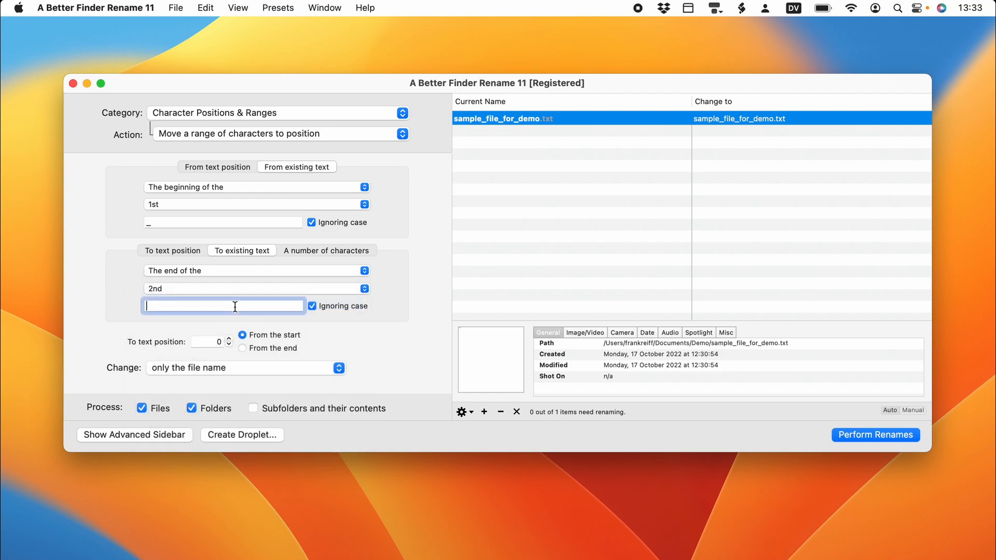
pyautogui.write('_')
# Raise the destination text position to 9 from the start, and lower it again to 6.
pyautogui.click(229, 339)
pyautogui.click(229, 339)
pyautogui.click(228, 339)
pyautogui.click(229, 339)
pyautogui.click(229, 339)
pyautogui.click(229, 339)
pyautogui.click(228, 339)
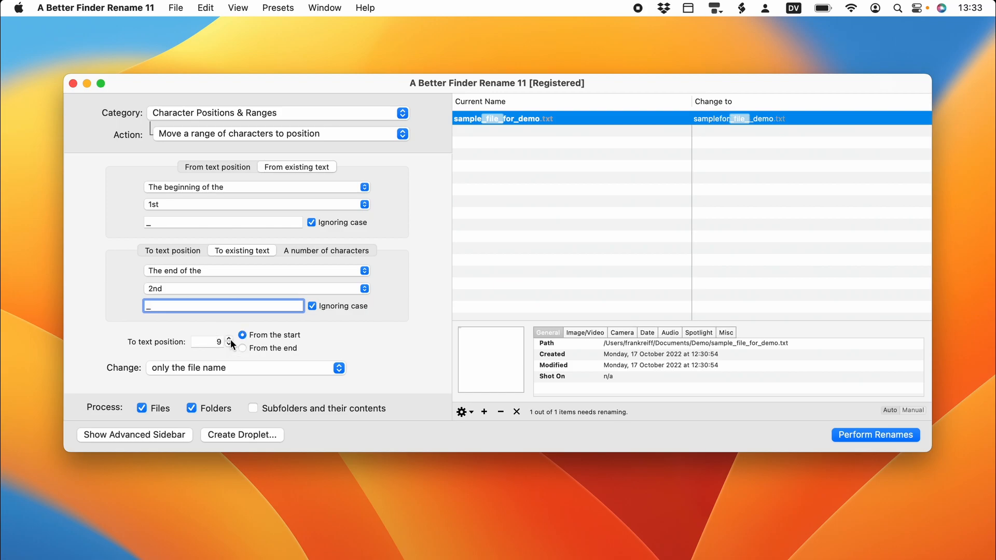
pyautogui.click(228, 344)
pyautogui.click(228, 344)
pyautogui.click(228, 345)
pyautogui.click(228, 344)
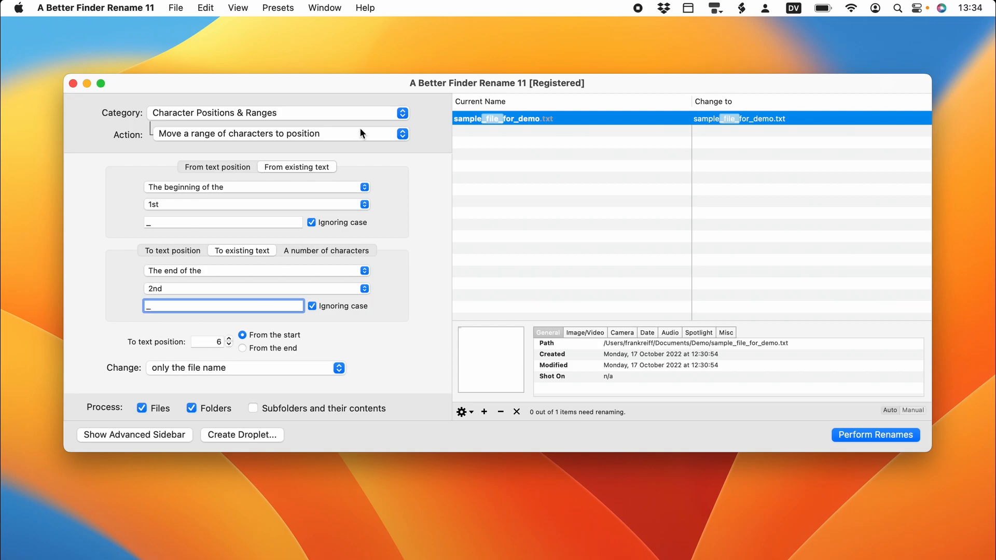
# Switch to the Advanced & Special category and choose the action "Re-arrange using regular expressions".
pyautogui.click(371, 113)
pyautogui.click(335, 357)
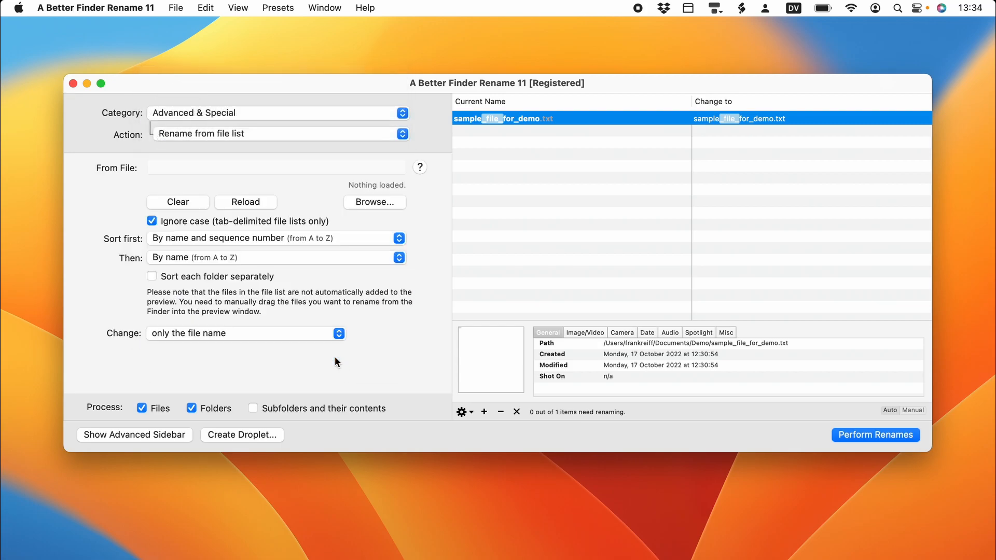
pyautogui.click(386, 135)
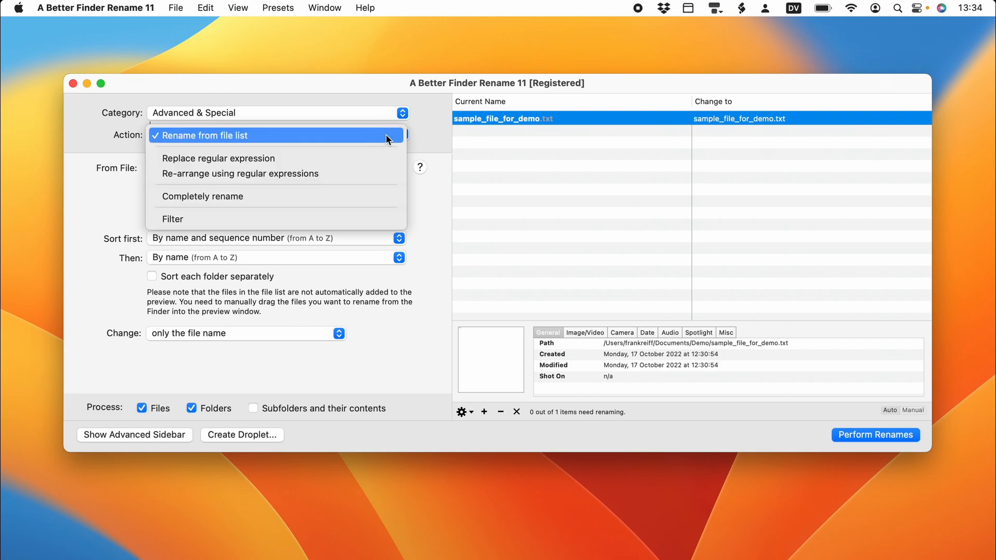
pyautogui.click(379, 173)
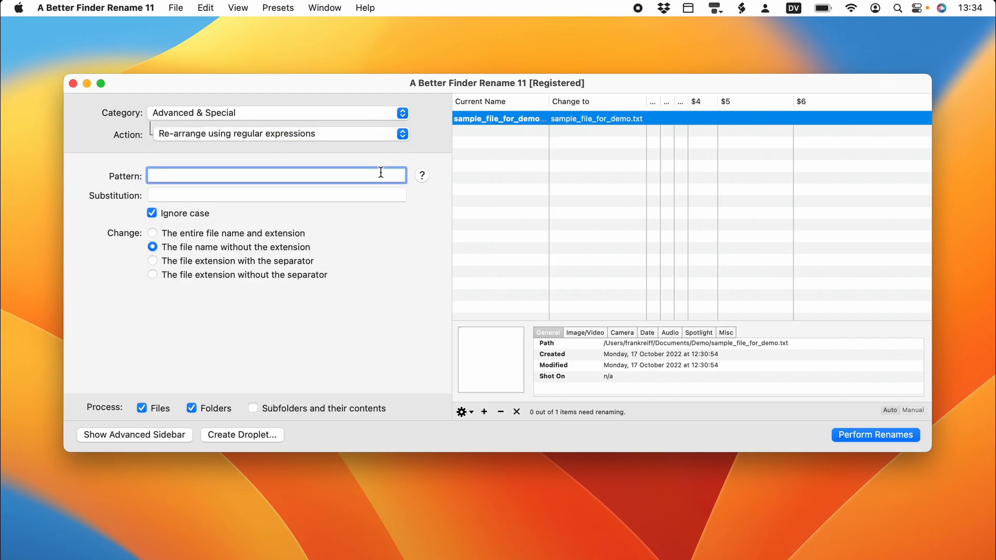